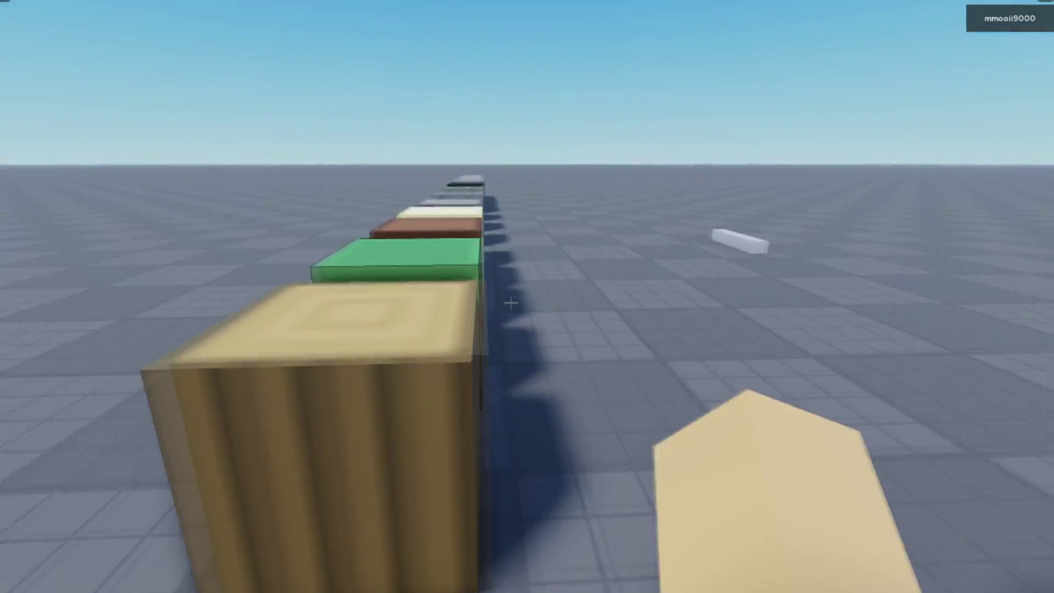
# Walk past the grass and brick sample blocks to the ore row, then select GrassBlock's Top texture.
pyautogui.press('w')
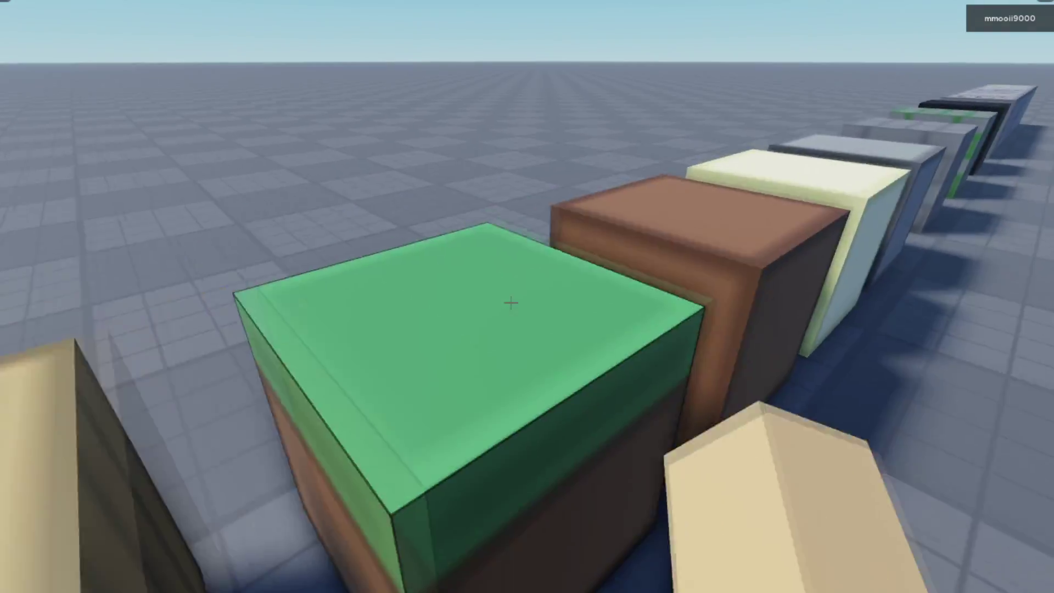
pyautogui.press('w')
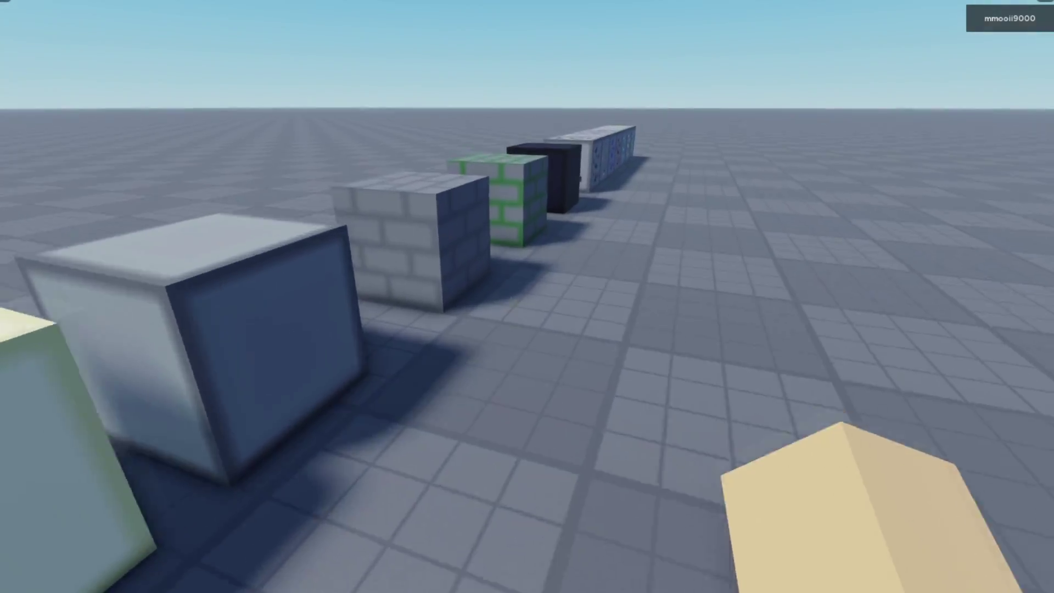
pyautogui.press('w')
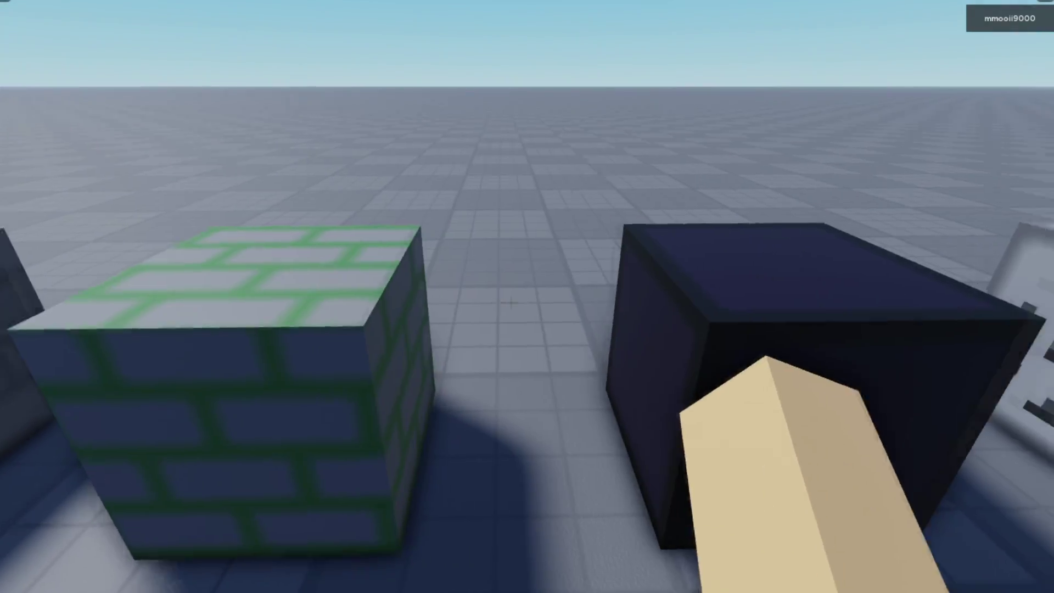
pyautogui.press('w')
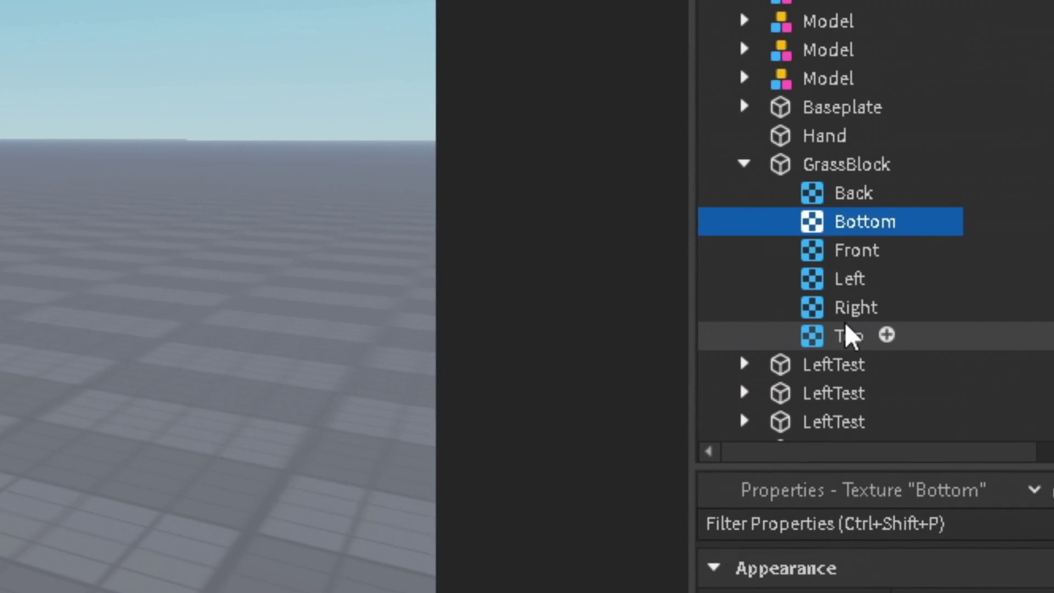
pyautogui.click(844, 338)
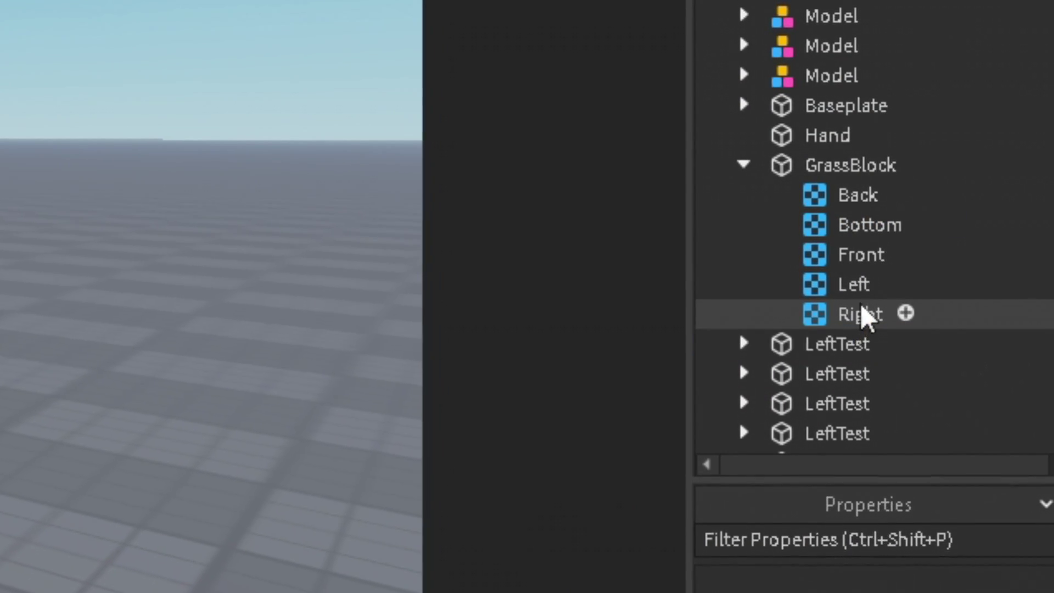
# Select the GrassBlock's Left face texture in the Explorer.
pyautogui.click(861, 281)
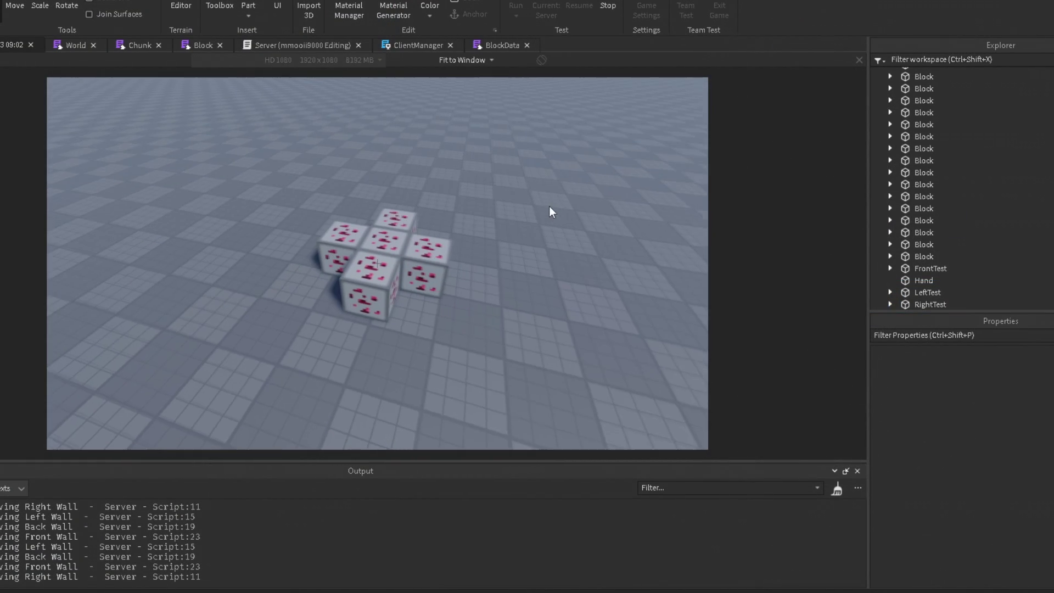
pyautogui.scroll(5, 550, 206)
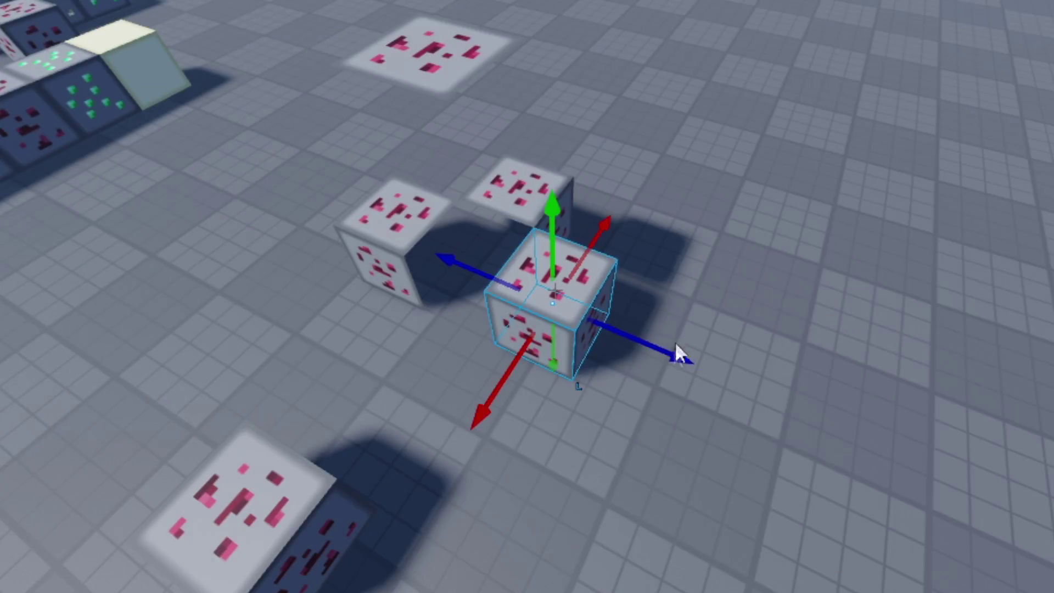
# Slide the ore block sideways among its neighbours, focus on it, and zoom out to the horizon.
pyautogui.moveTo(674, 355); pyautogui.dragTo(898, 414)
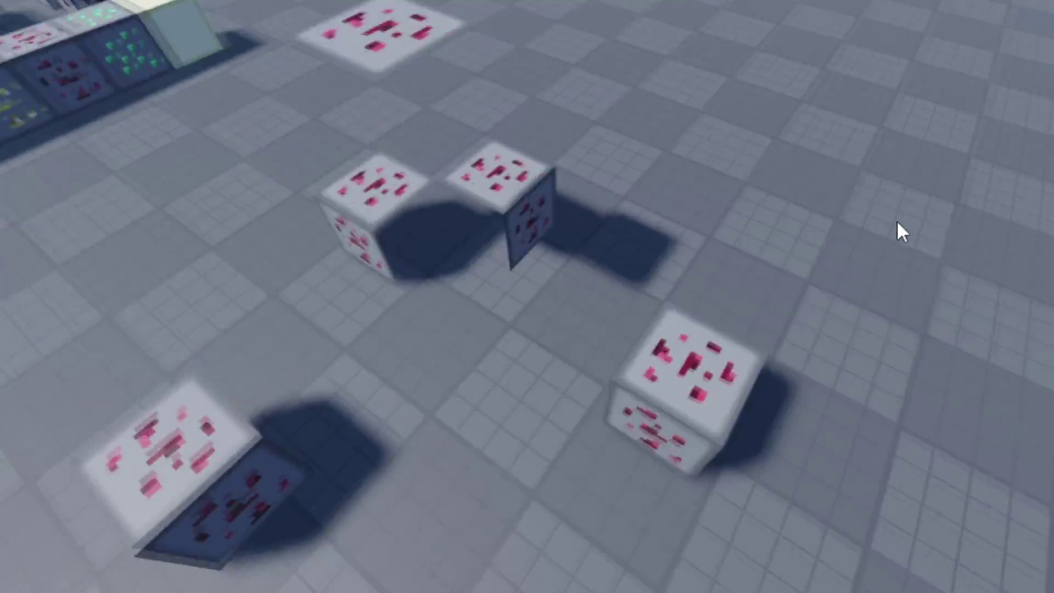
pyautogui.press('f')
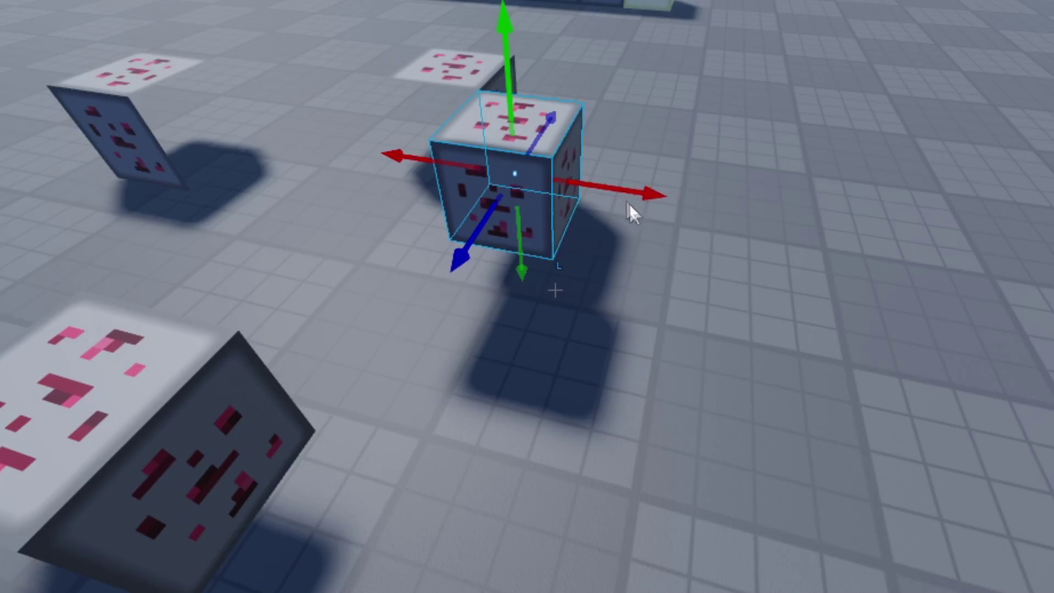
pyautogui.moveTo(661, 323); pyautogui.dragTo(668, 328, button='right')
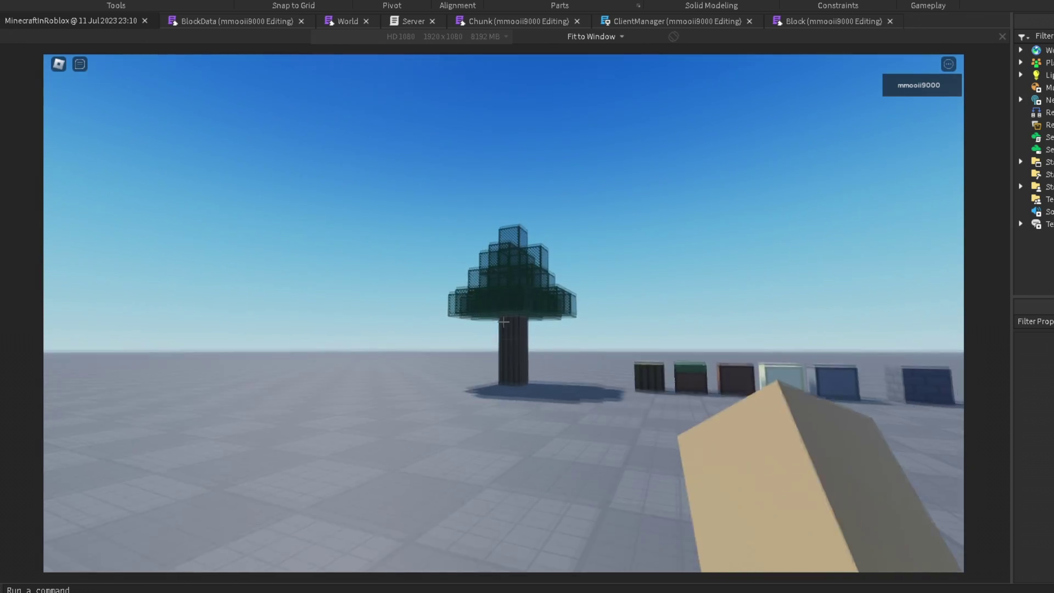
# Walk the first-person character toward the sample tree.
pyautogui.press('w')
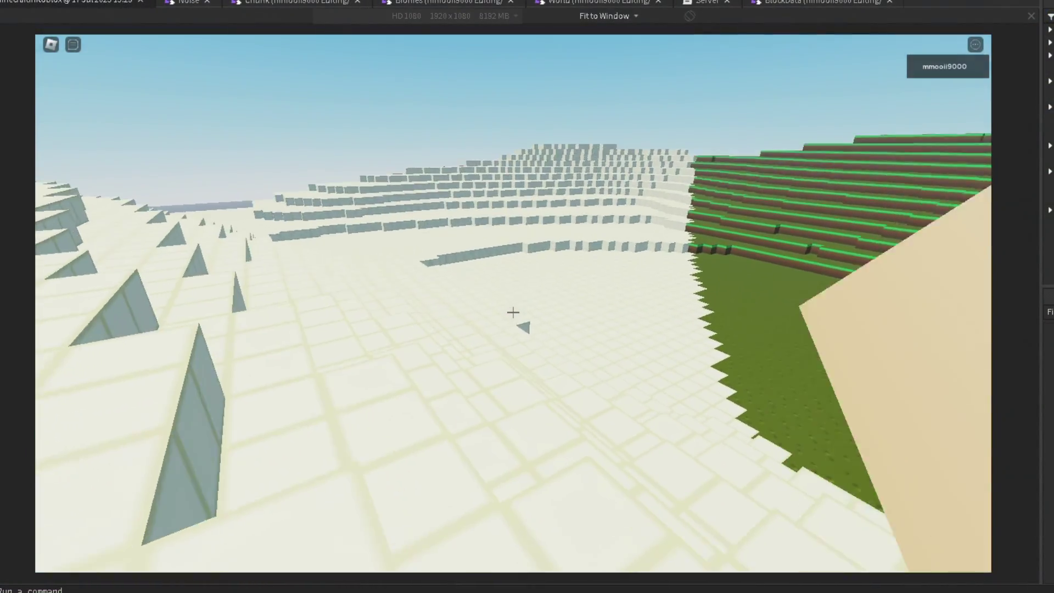
# Walk toward the triangular block in the desert biome.
pyautogui.press('w')
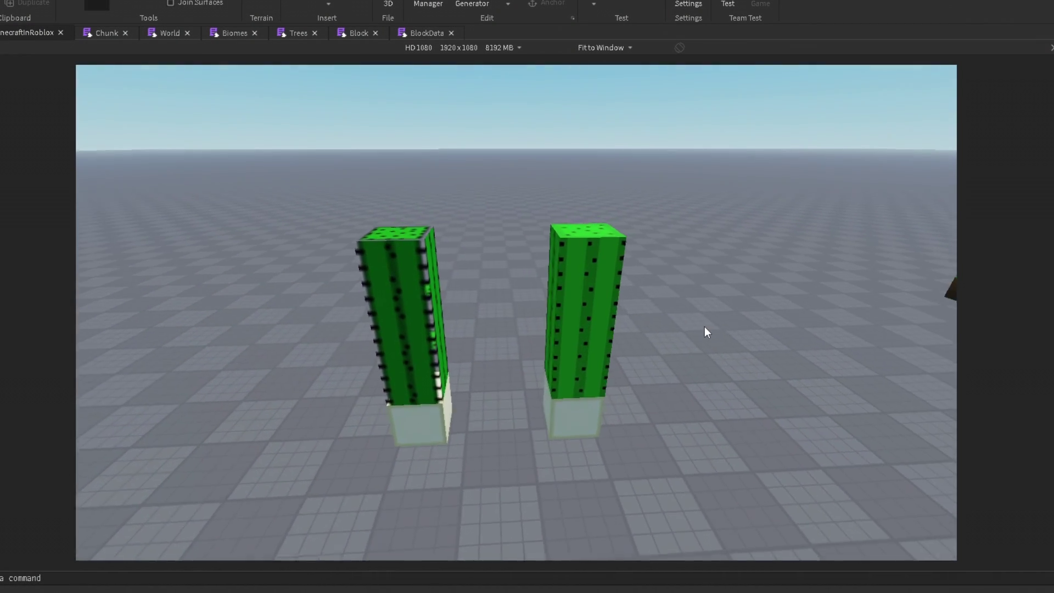
# Move closer to inspect the cactus columns on the sand.
pyautogui.press('w')
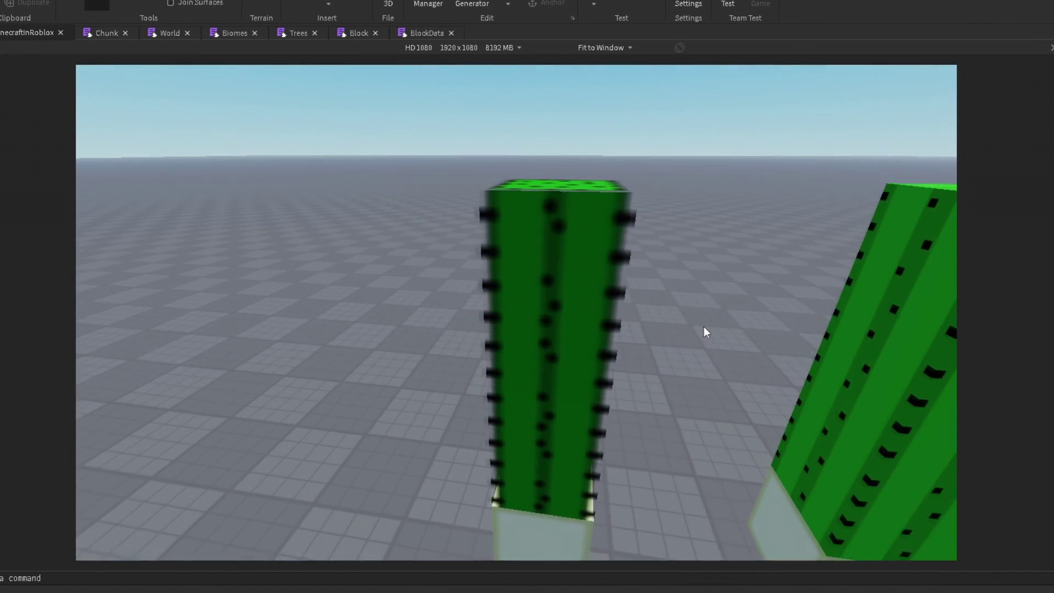